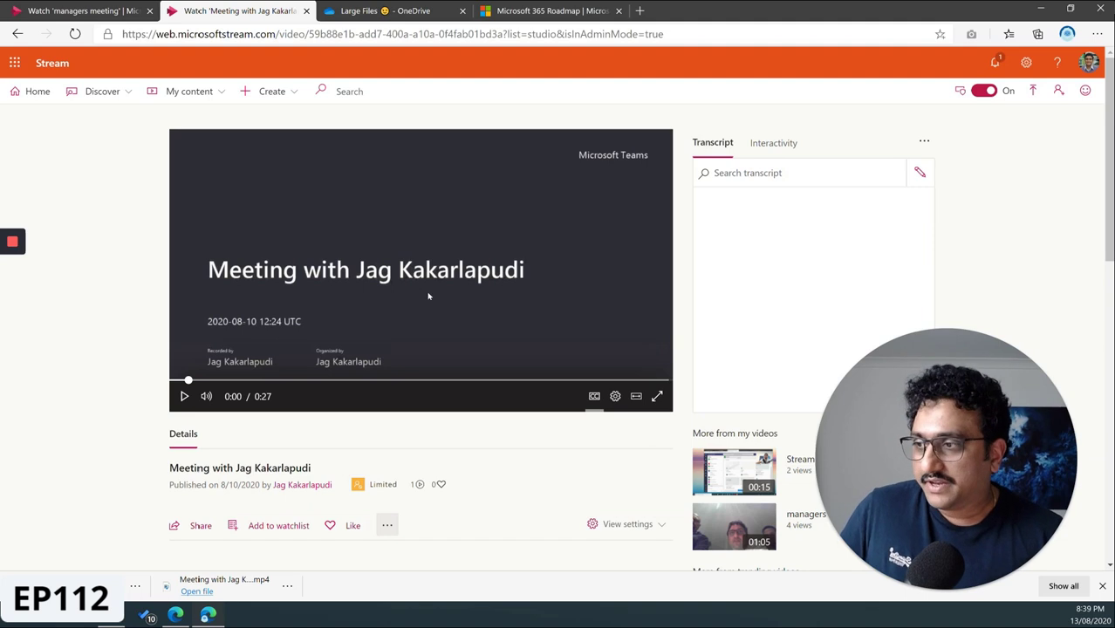
- Open the meeting video's sharing dialog on the Email tab
{"action": "scroll", "coordinate": [419, 323], "scroll_direction": "down", "scroll_amount": 1}
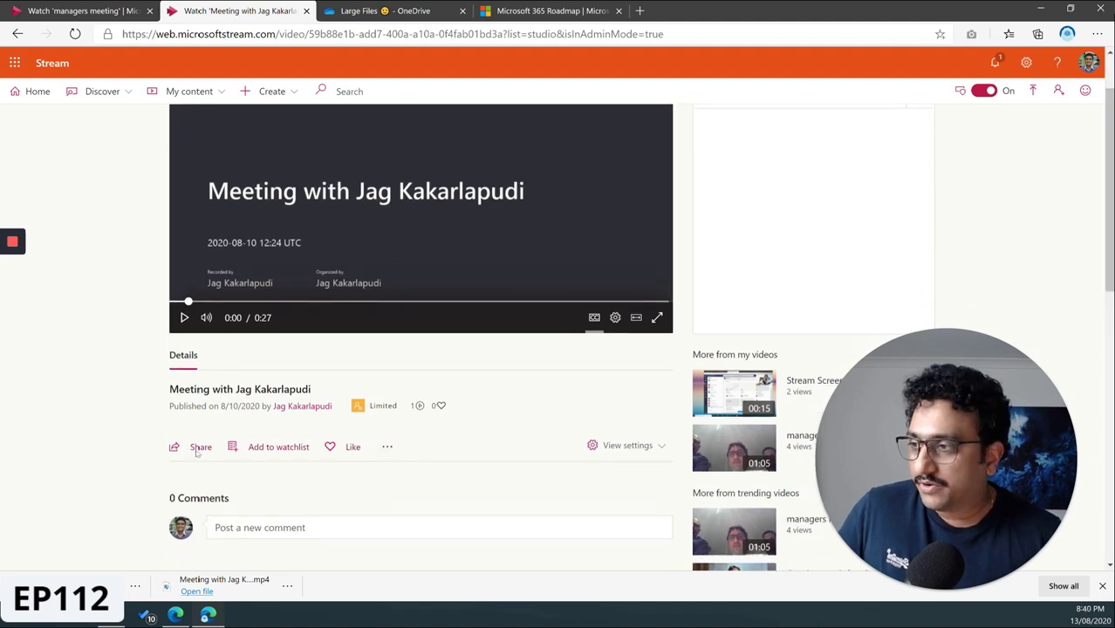
{"action": "left_click", "coordinate": [199, 448]}
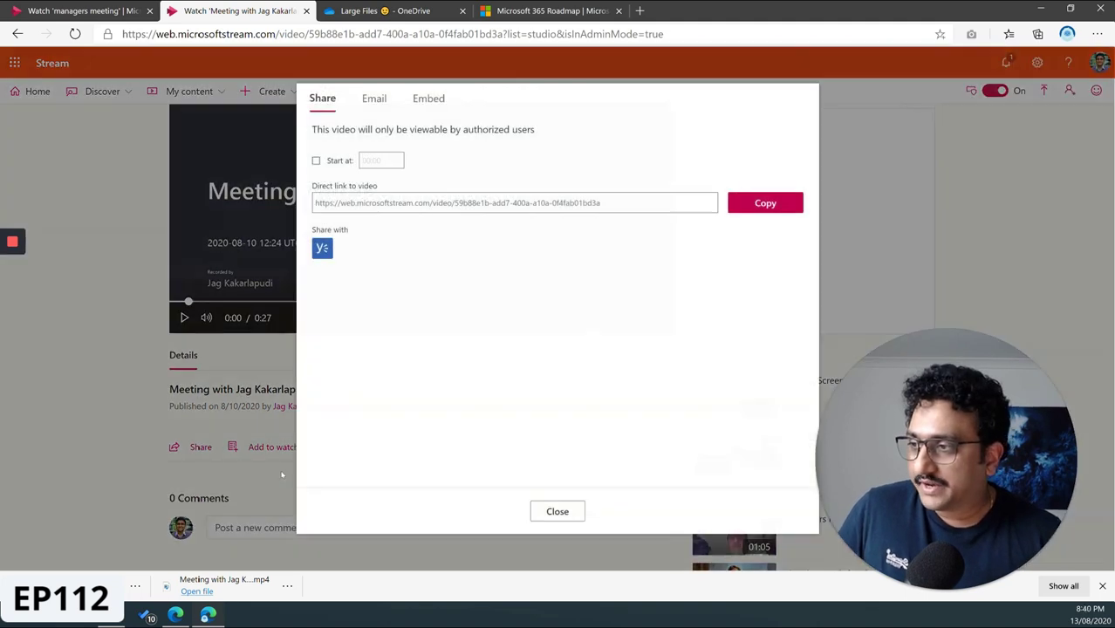
{"action": "left_click", "coordinate": [374, 99]}
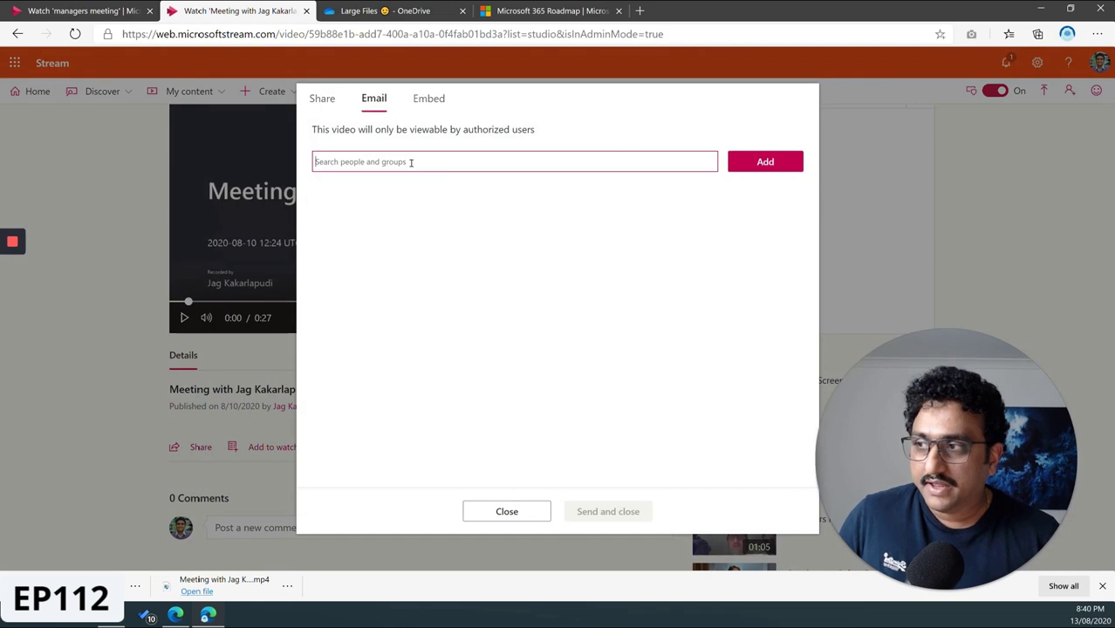
- Search for the internal colleague by name and add them as an email recipient
{"action": "type", "text": "jha"}
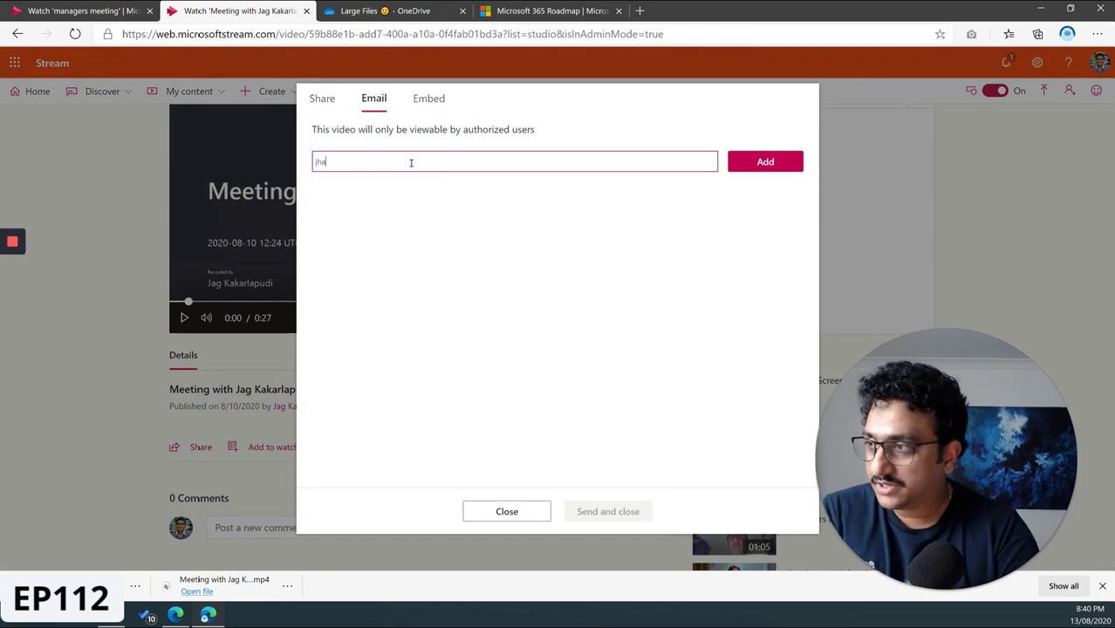
{"action": "type", "text": "n==="}
{"action": "key", "text": "BackSpace"}
{"action": "key", "text": "BackSpace"}
{"action": "key", "text": "BackSpace"}
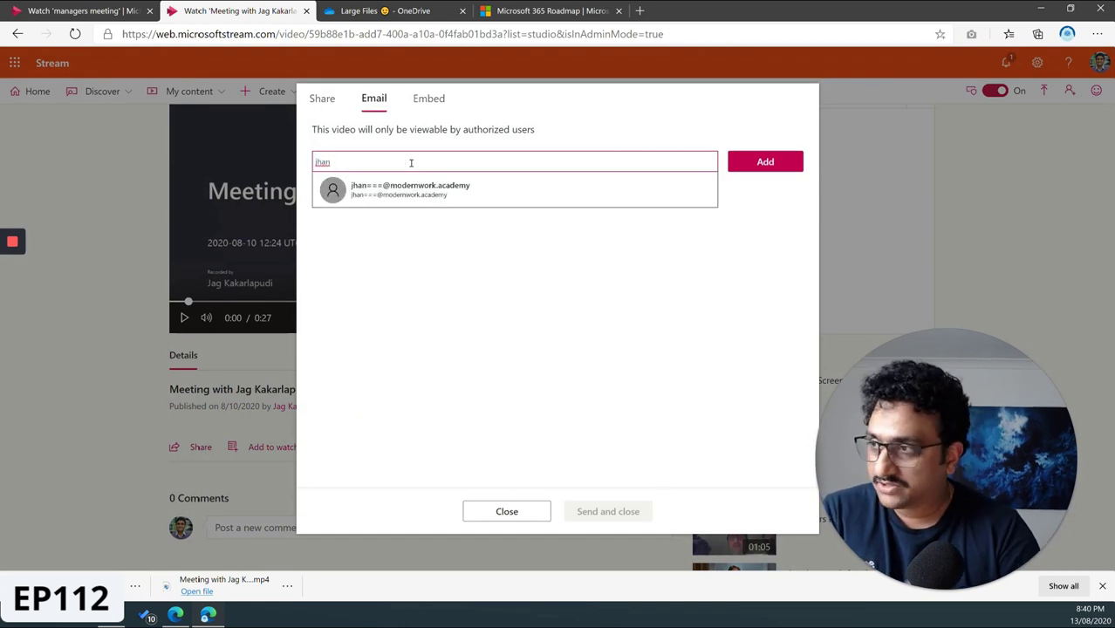
{"action": "key", "text": "BackSpace"}
{"action": "key", "text": "BackSpace"}
{"action": "type", "text": "jag"}
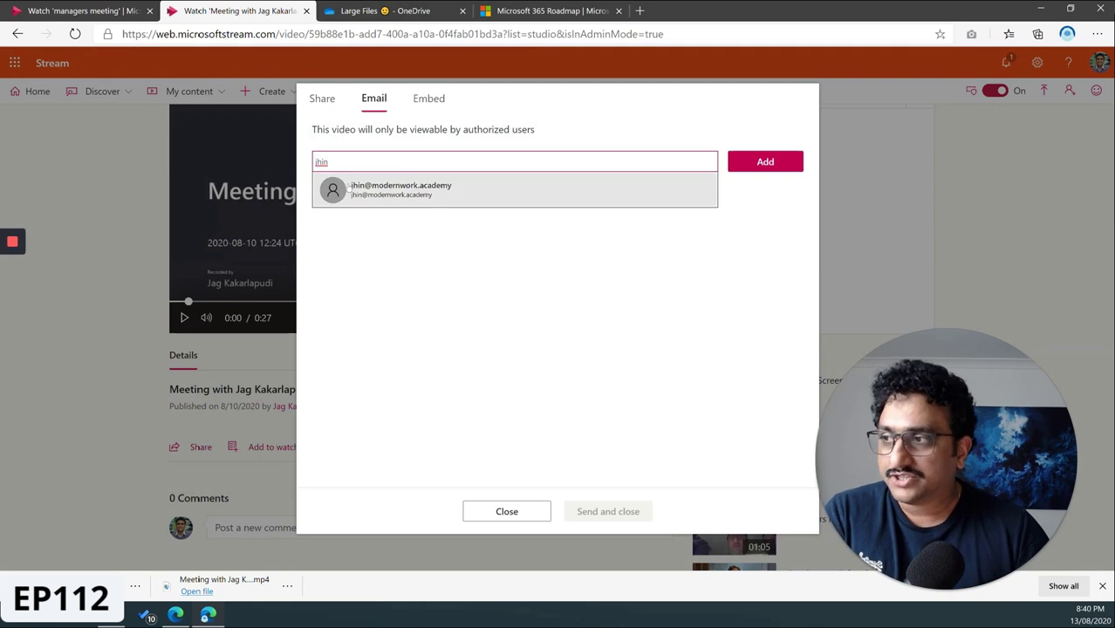
{"action": "key", "text": "BackSpace"}
{"action": "key", "text": "BackSpace"}
{"action": "key", "text": "BackSpace"}
{"action": "key", "text": "BackSpace"}
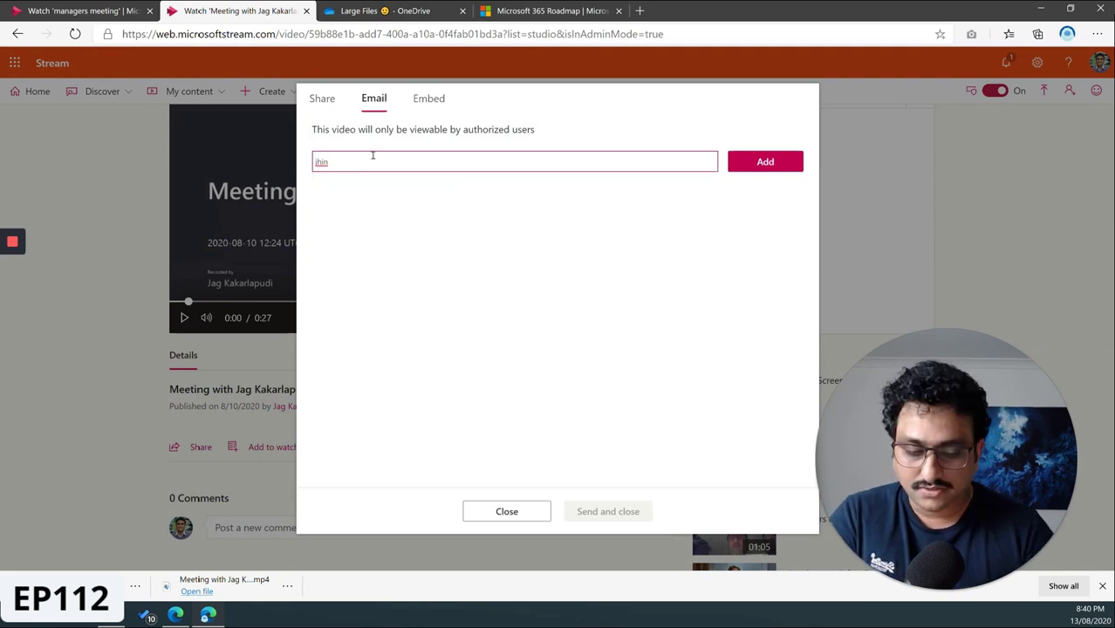
{"action": "key", "text": "BackSpace"}
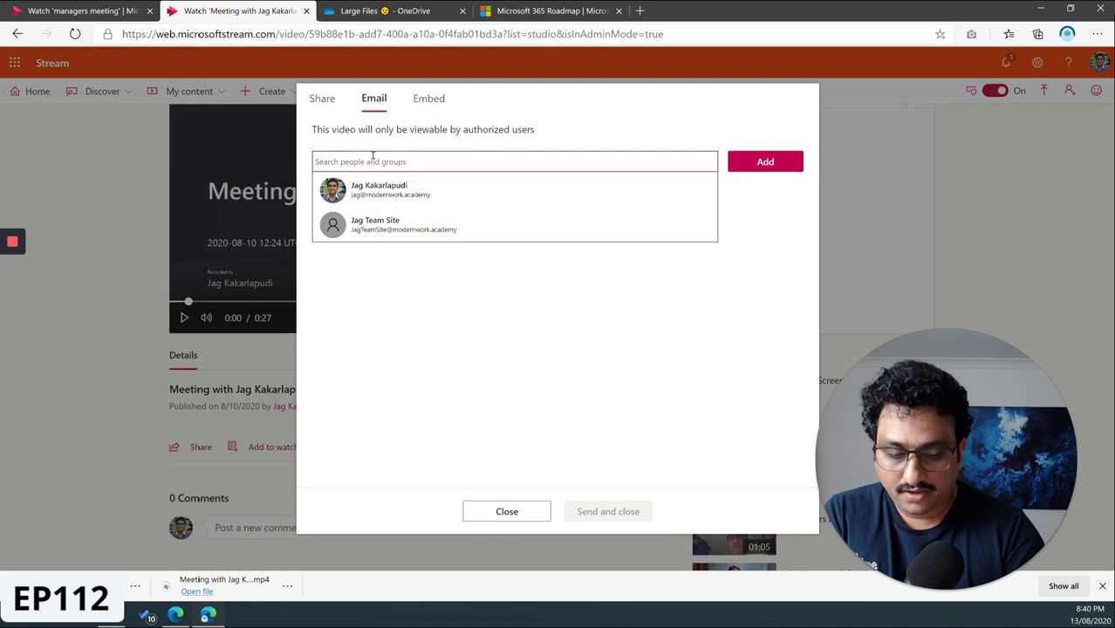
{"action": "type", "text": "megan"}
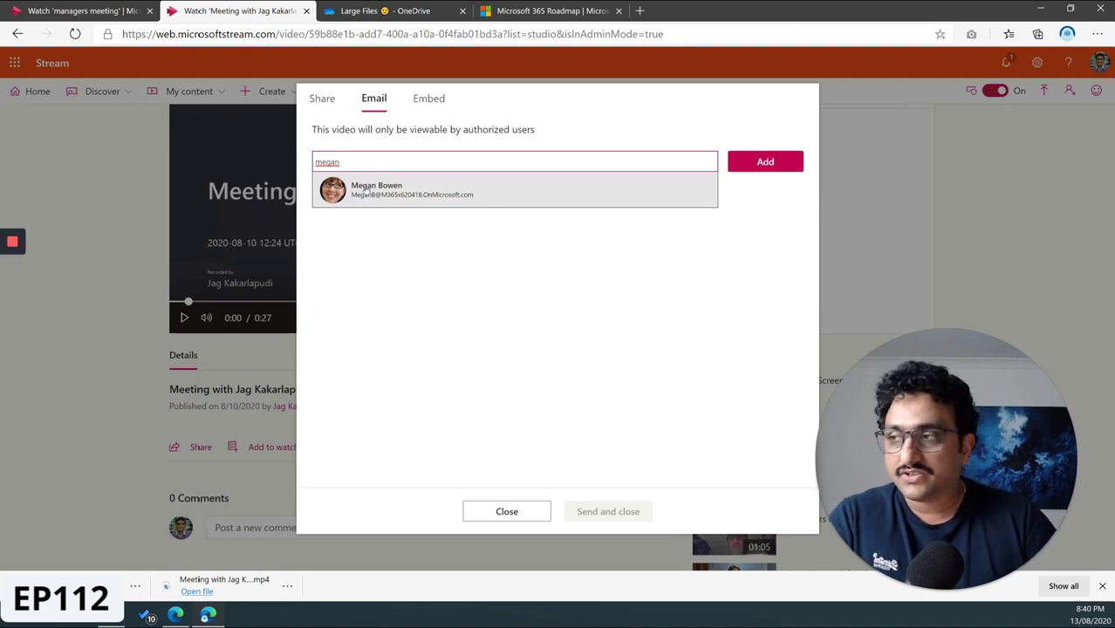
{"action": "left_click", "coordinate": [367, 190]}
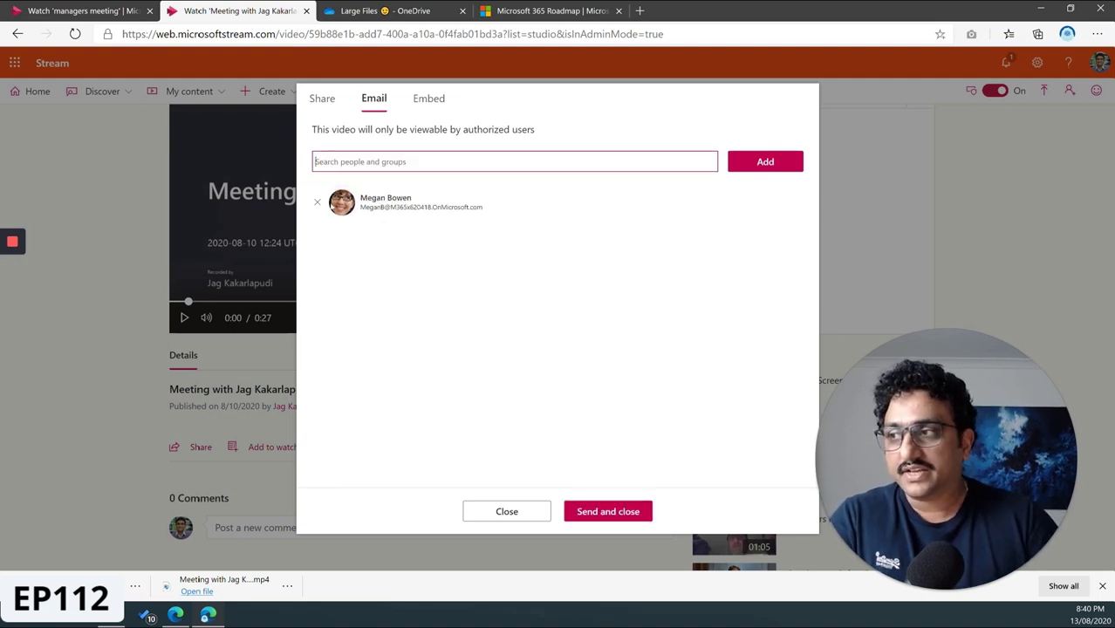
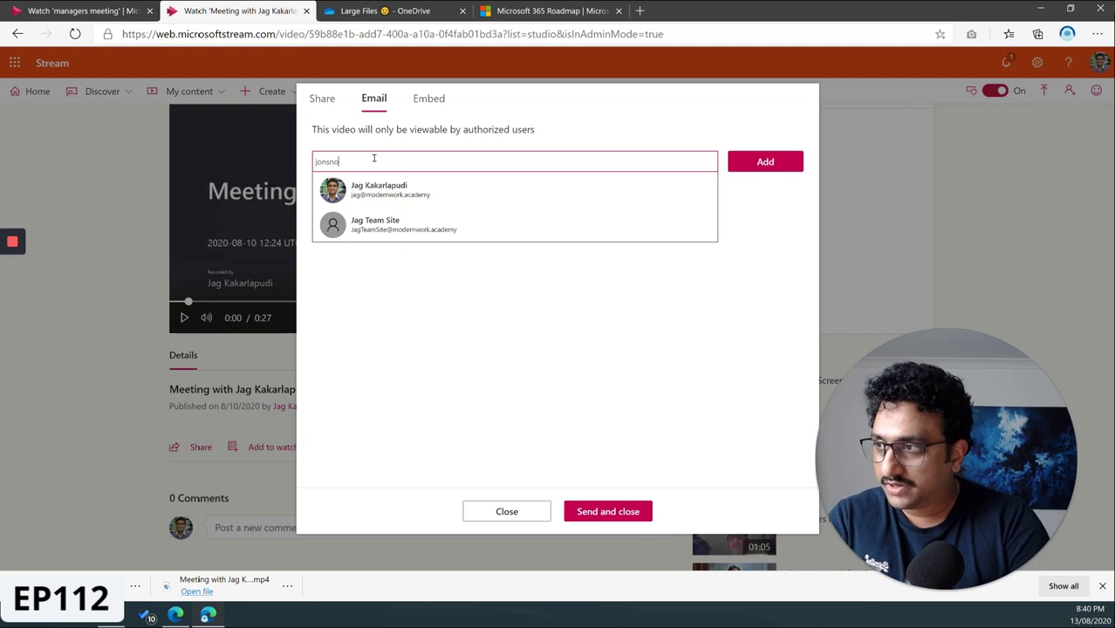
- Try adding the external Gmail address, then close the rejected share and view the Stream roadmap
{"action": "key", "text": "Return"}
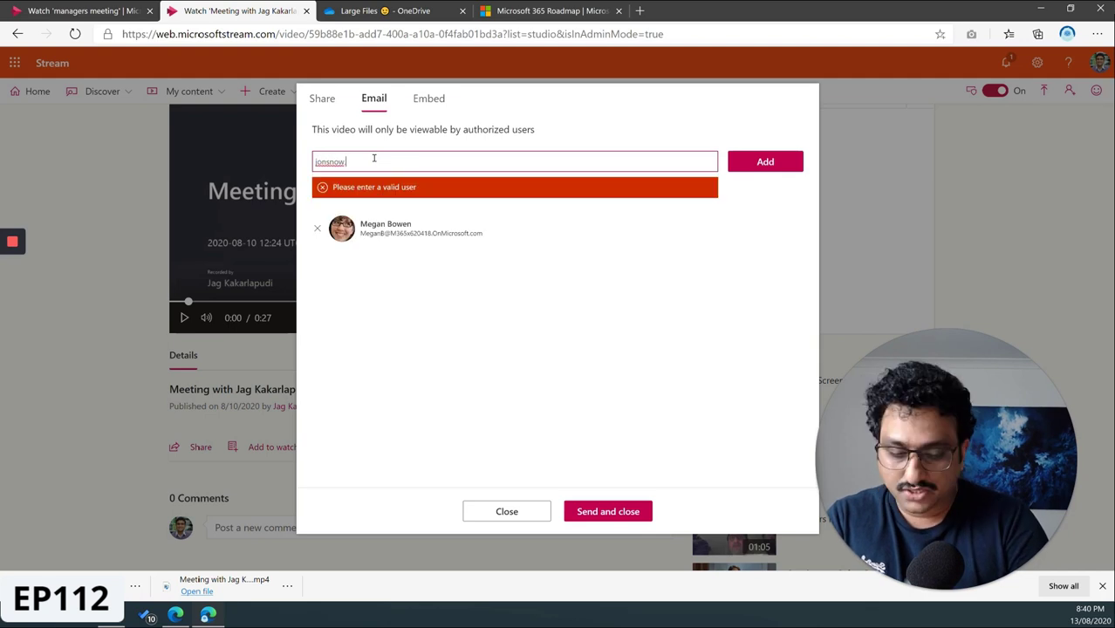
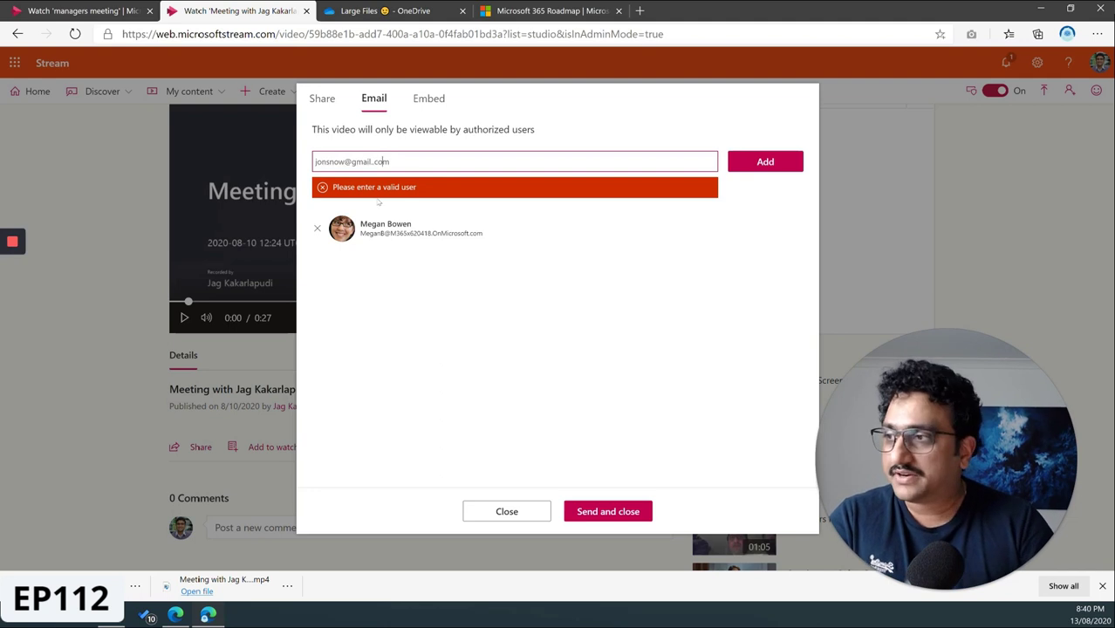
{"action": "key", "text": "Left"}
{"action": "key", "text": "Left"}
{"action": "key", "text": "Left"}
{"action": "key", "text": "Left"}
{"action": "key", "text": "Delete"}
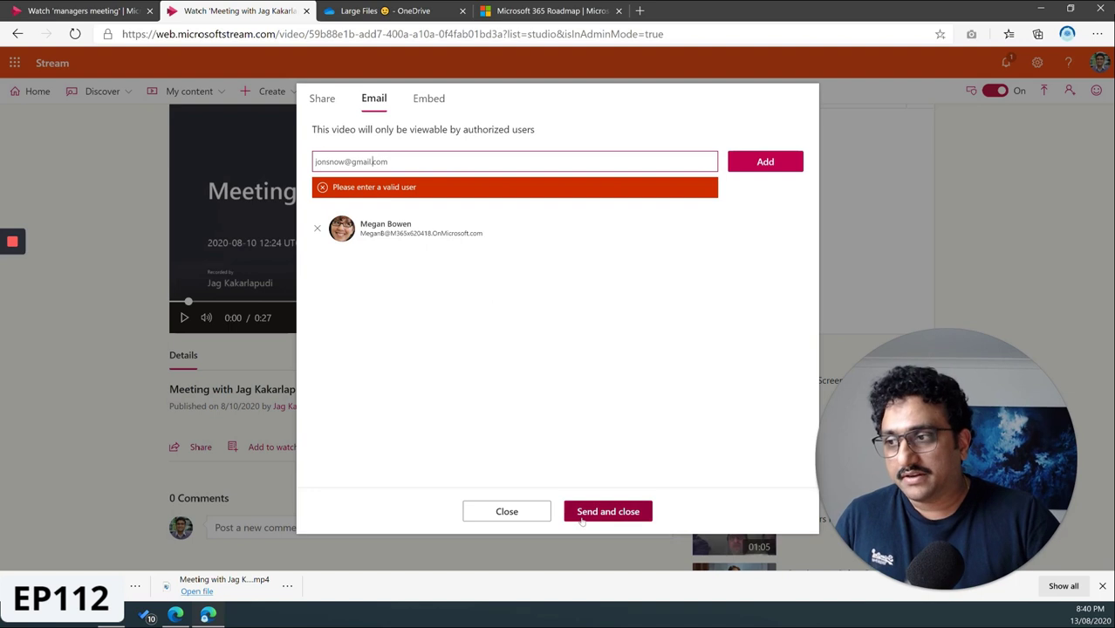
{"action": "left_click", "coordinate": [526, 518]}
{"action": "left_click", "coordinate": [550, 11]}
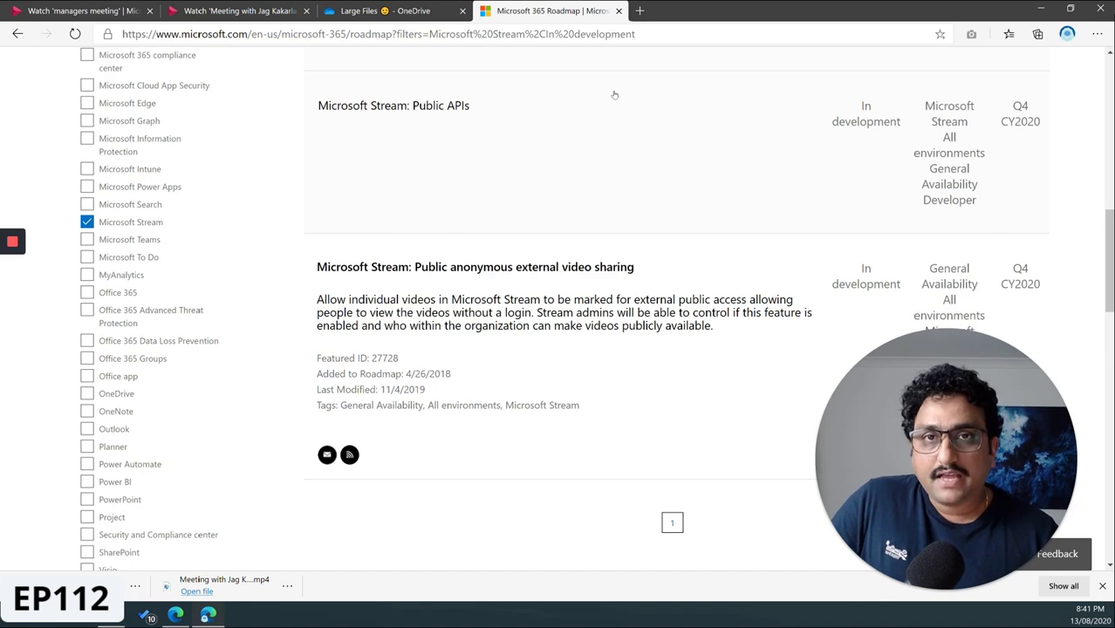
- Download the meeting recording as an mp4 from the video's more-options menu
{"action": "left_click", "coordinate": [264, 11]}
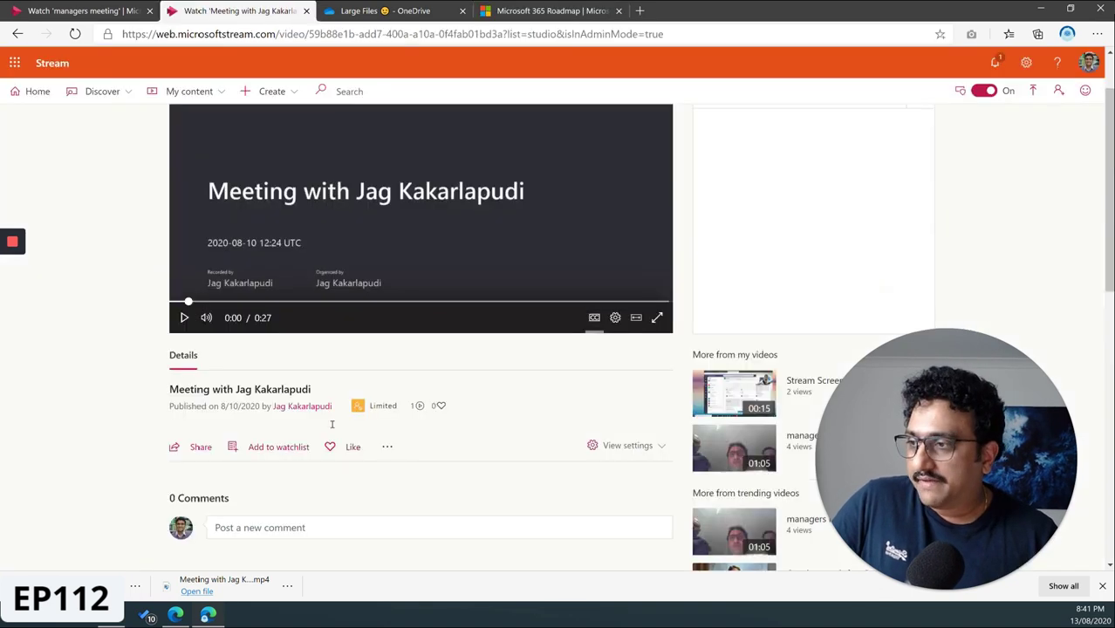
{"action": "left_click", "coordinate": [386, 446]}
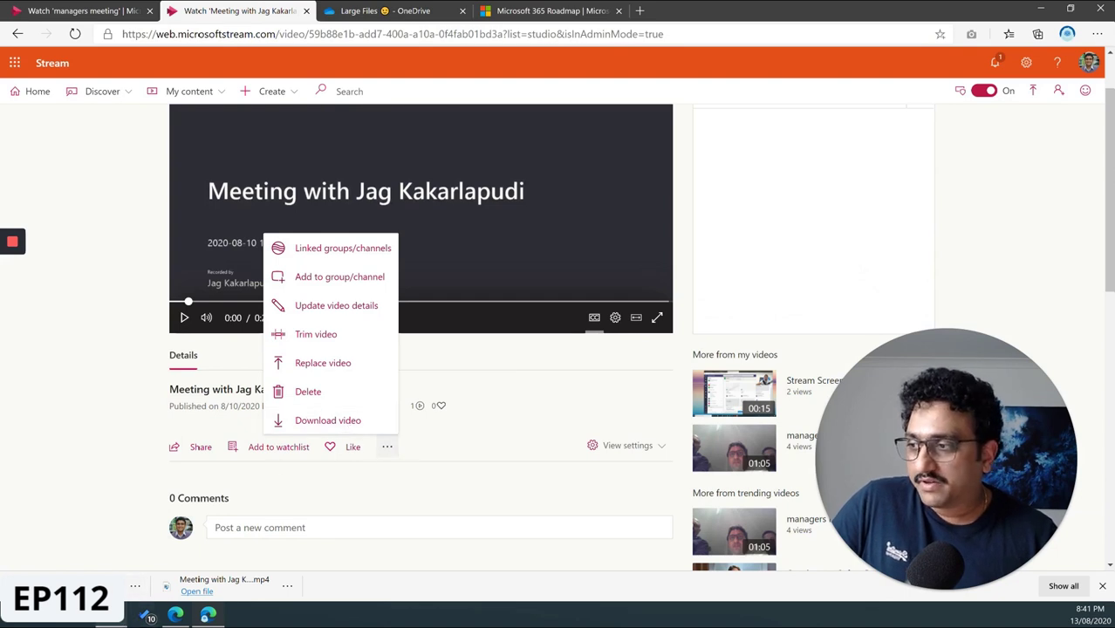
{"action": "left_click", "coordinate": [147, 616]}
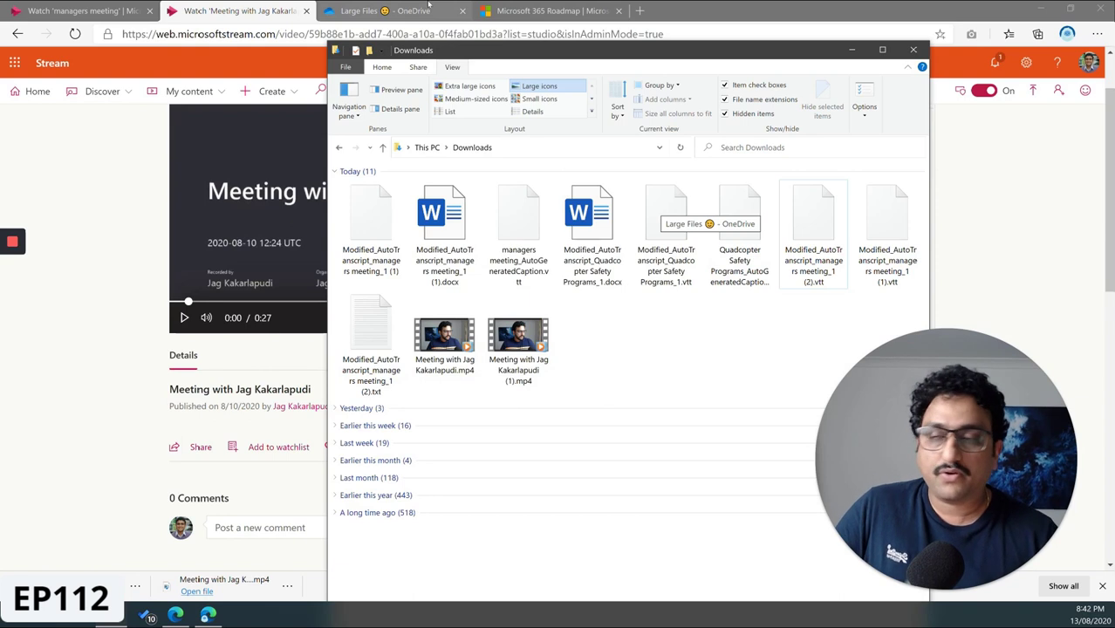
- Drag the downloaded meeting mp4 (3.80 MB) into OneDrive's Large Files folder and confirm the upload
{"action": "left_click", "coordinate": [428, 5]}
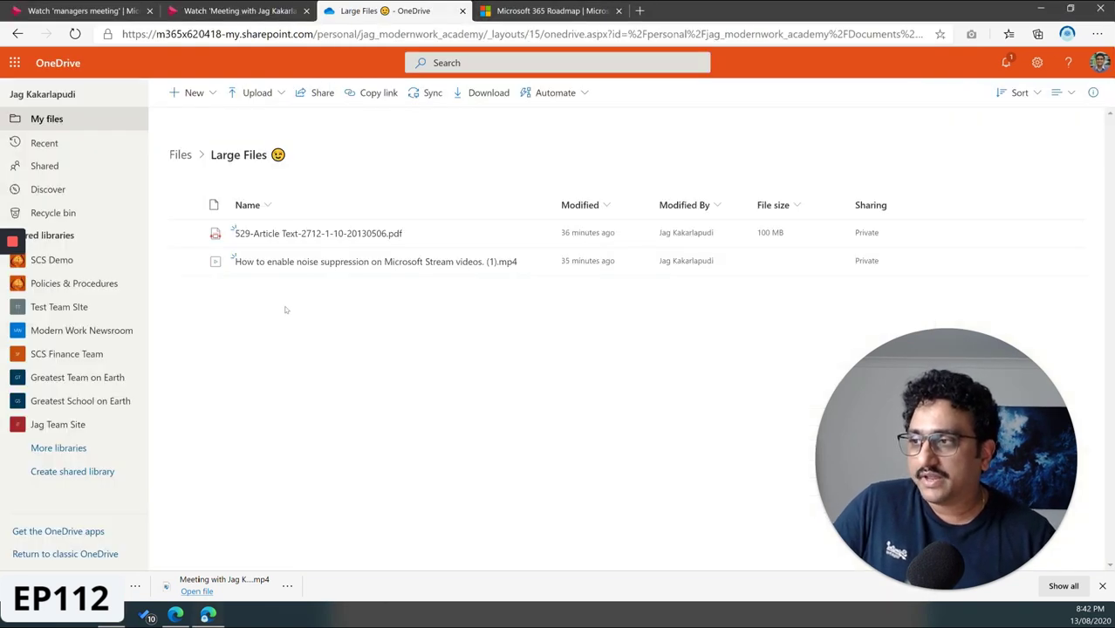
{"action": "left_click", "coordinate": [123, 621]}
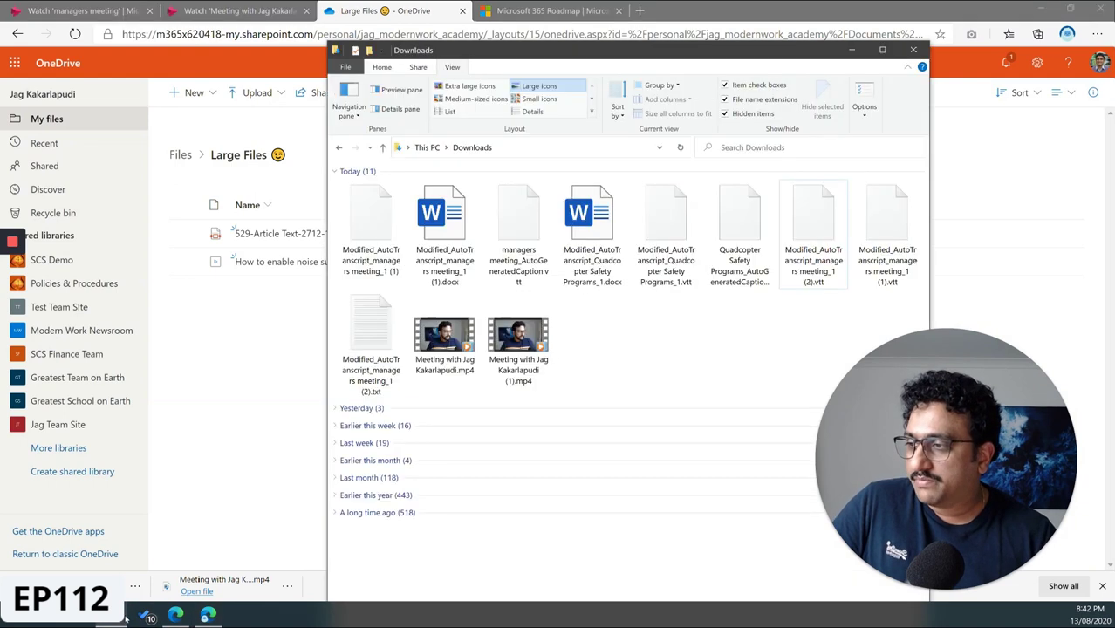
{"action": "left_click_drag", "start_coordinate": [444, 338], "coordinate": [224, 343]}
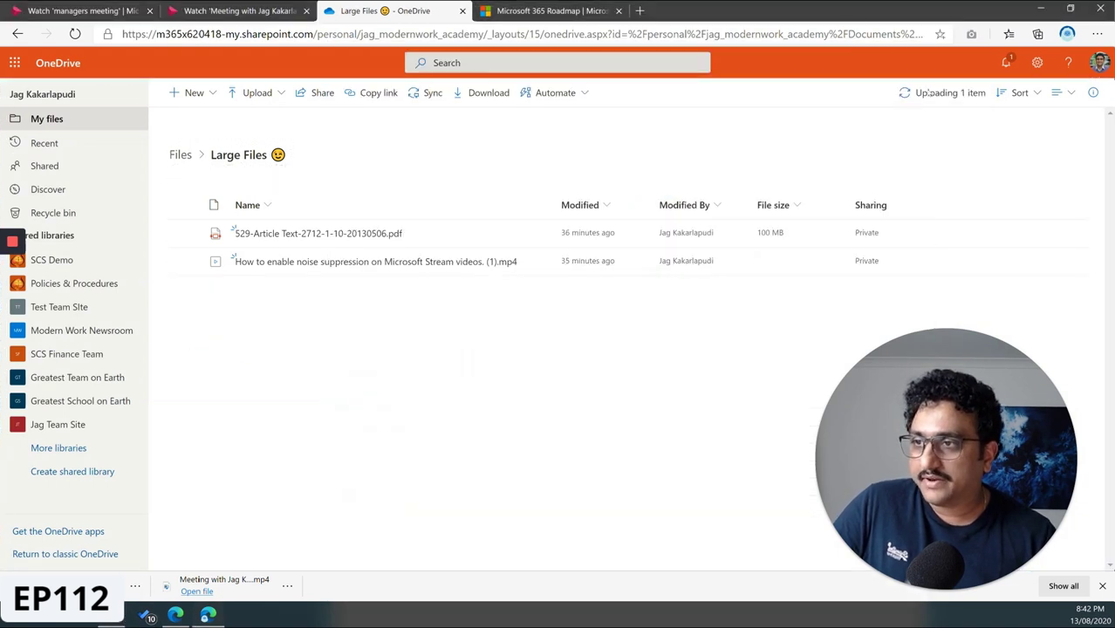
{"action": "left_click", "coordinate": [927, 91]}
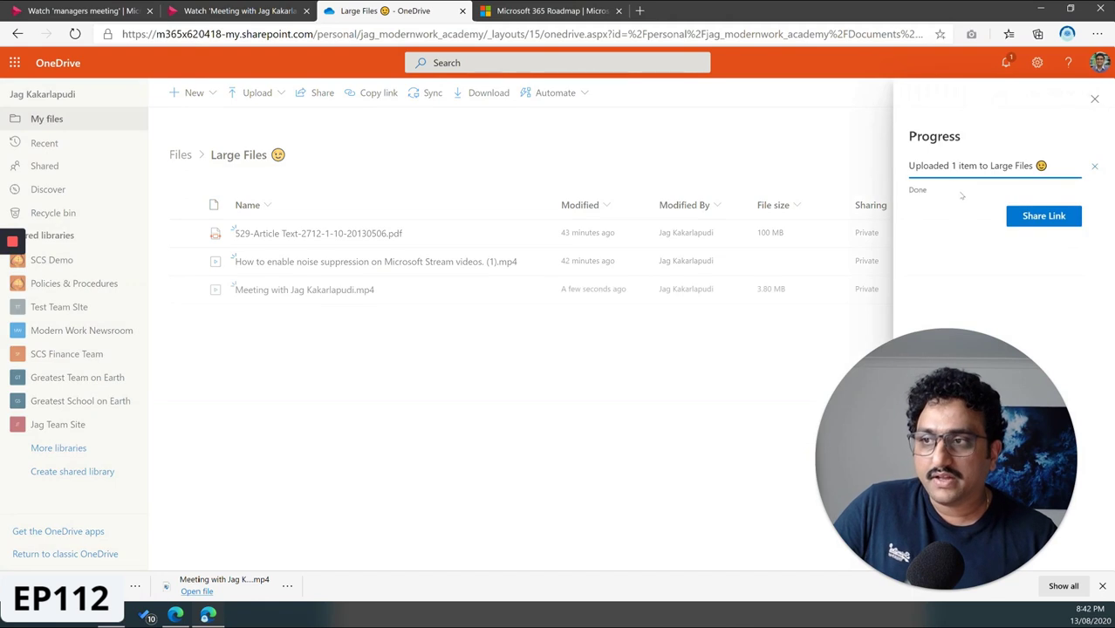
- Limit the uploaded video's share link to Specific people and add the external Gmail recipient
{"action": "left_click", "coordinate": [1044, 217]}
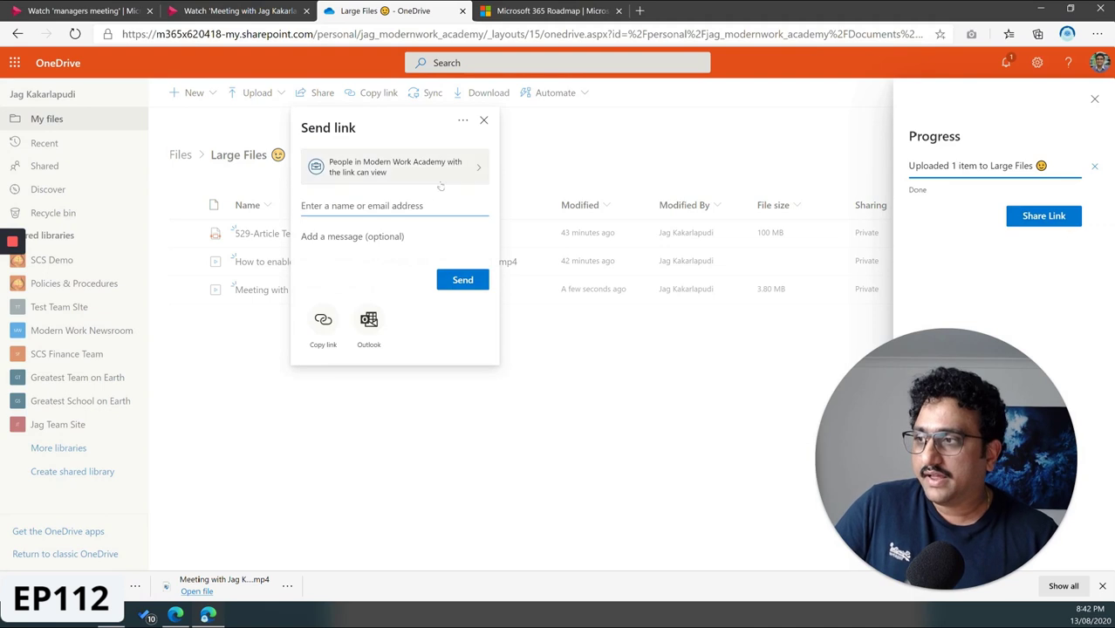
{"action": "left_click", "coordinate": [420, 183]}
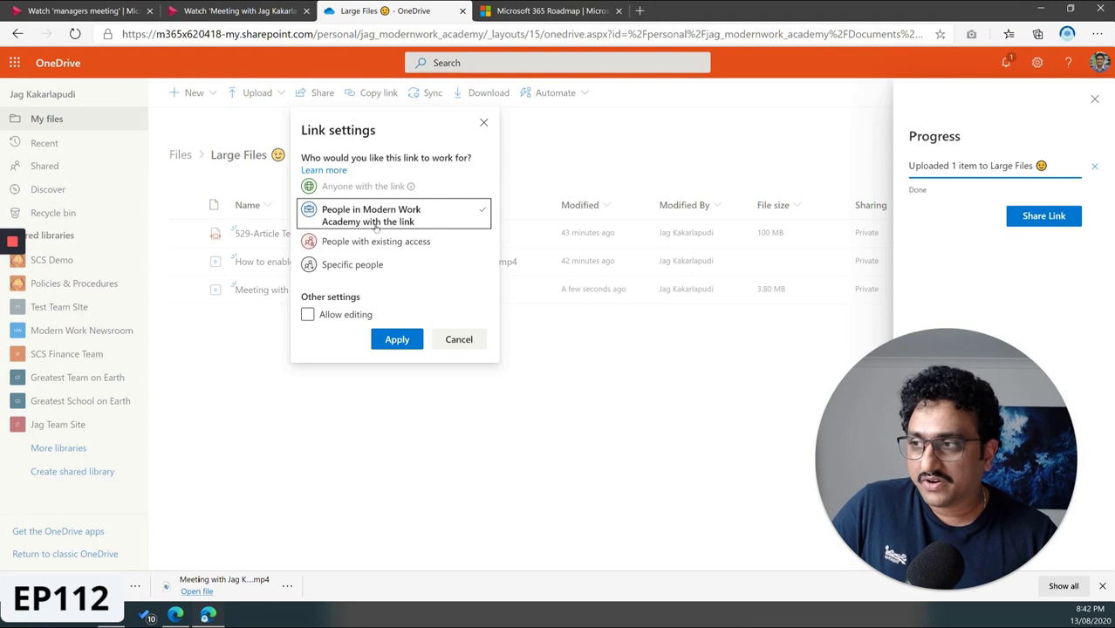
{"action": "left_click", "coordinate": [363, 269]}
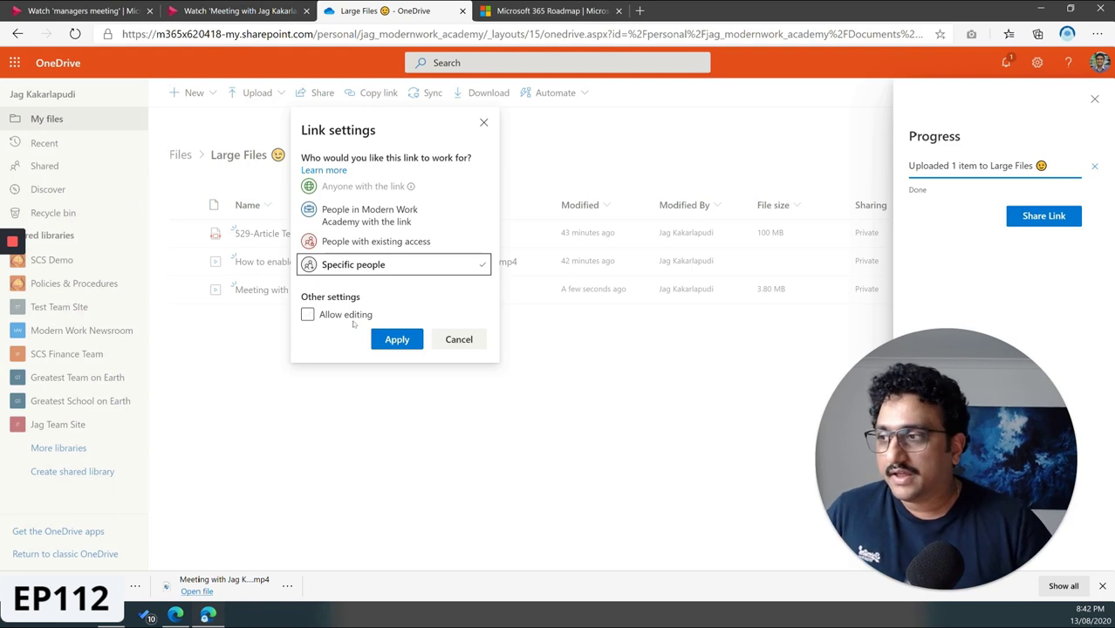
{"action": "left_click", "coordinate": [394, 339]}
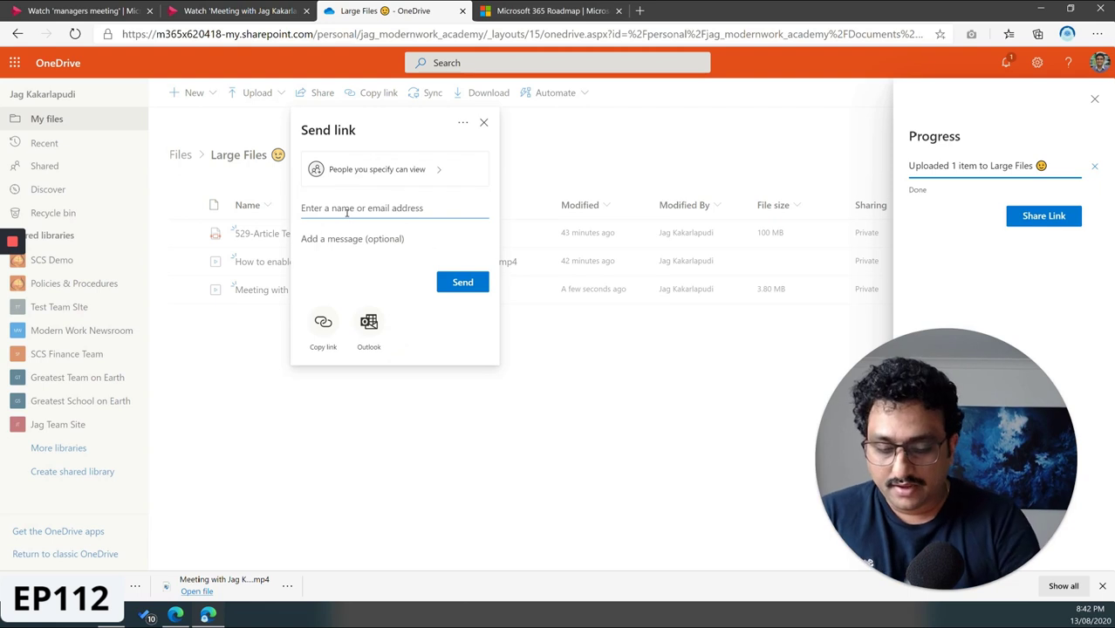
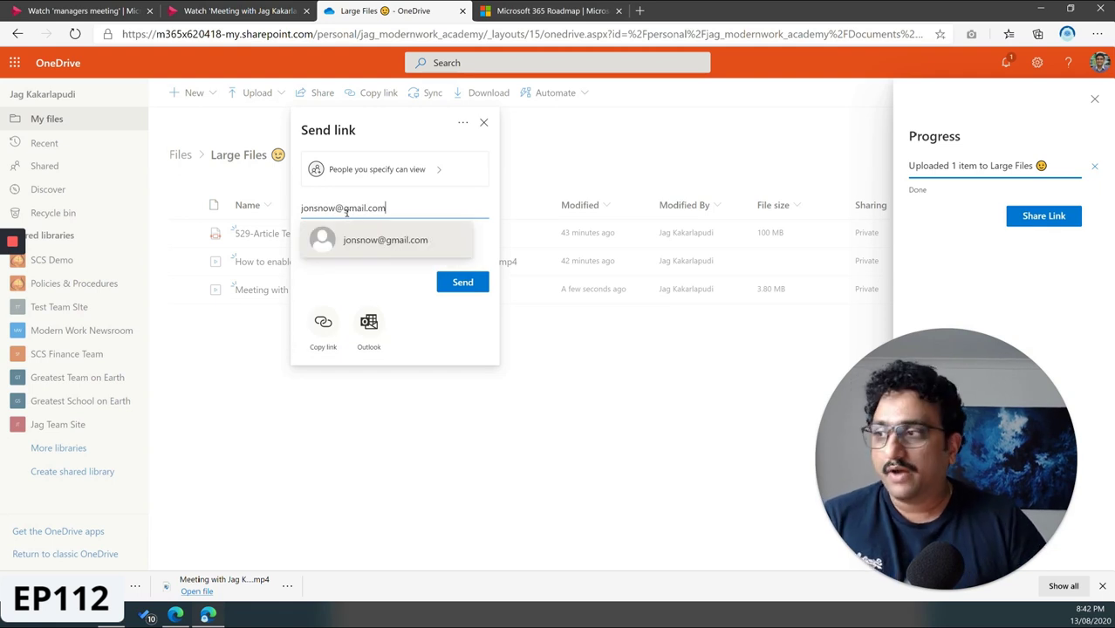
{"action": "left_click", "coordinate": [367, 234]}
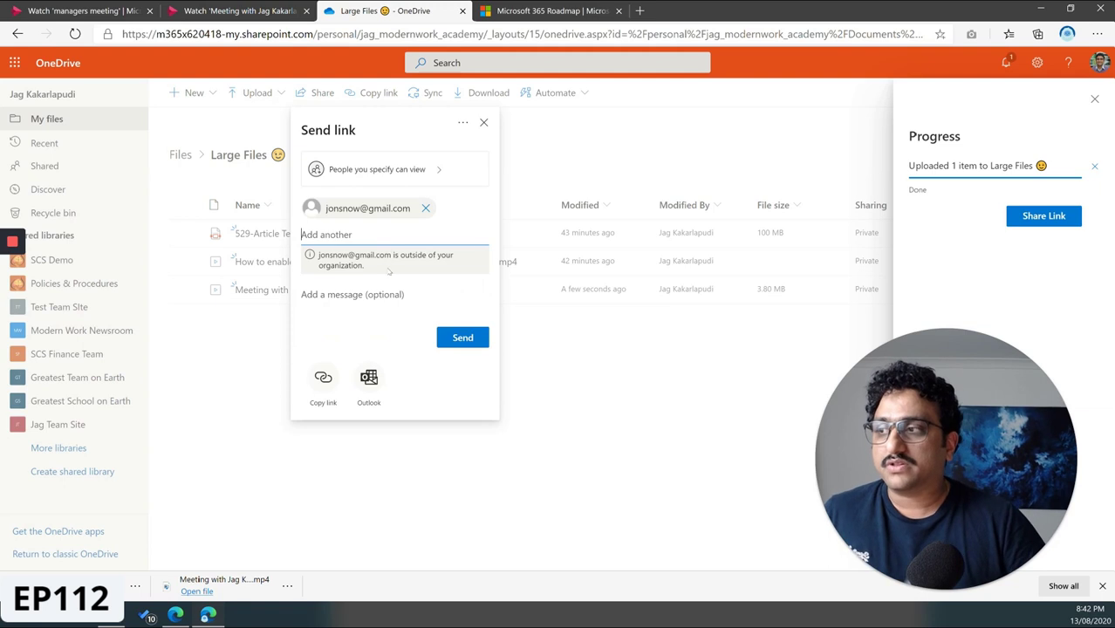